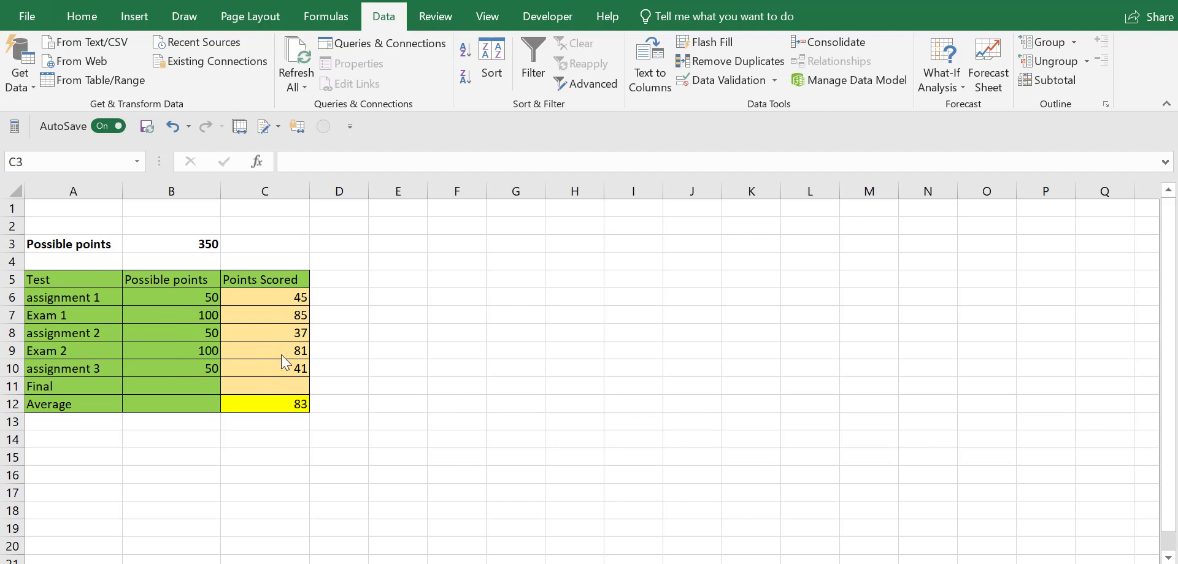
Step: Examine the formulas behind the possible points total in B3 and the average in C12, along with the ranges they use
{"action": "left_click", "coordinate": [174, 243]}
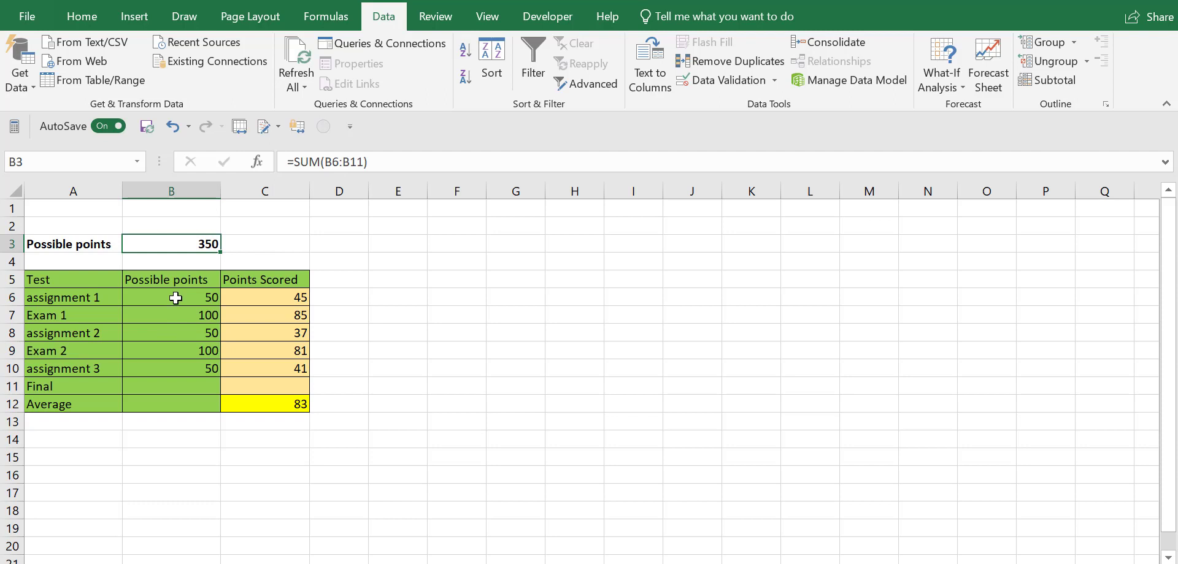
{"action": "left_click_drag", "start_coordinate": [176, 298], "coordinate": [175, 384]}
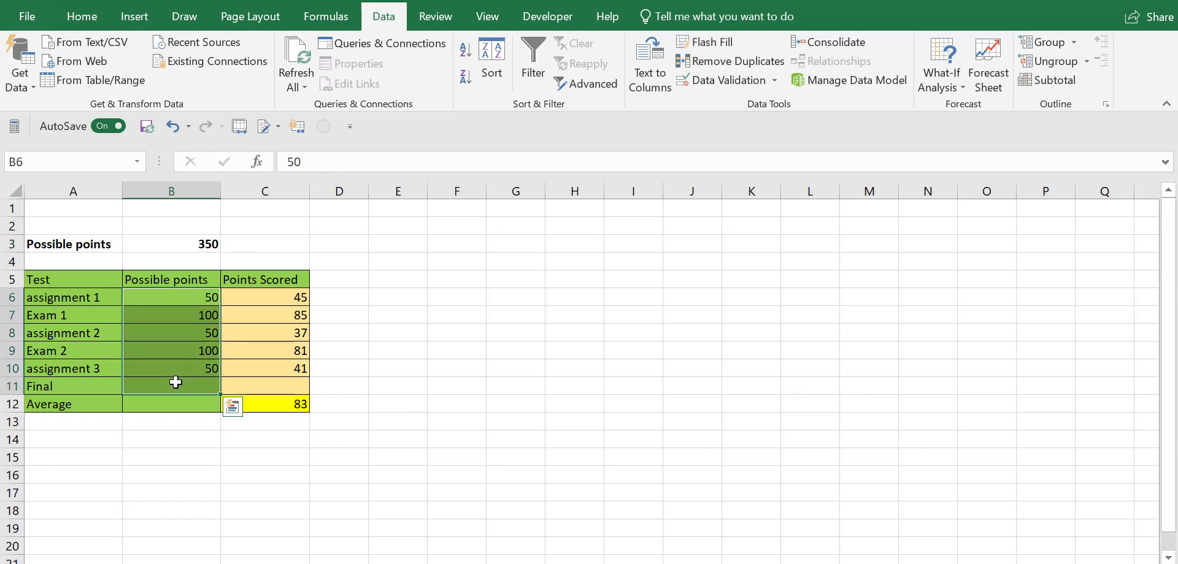
{"action": "left_click", "coordinate": [505, 314]}
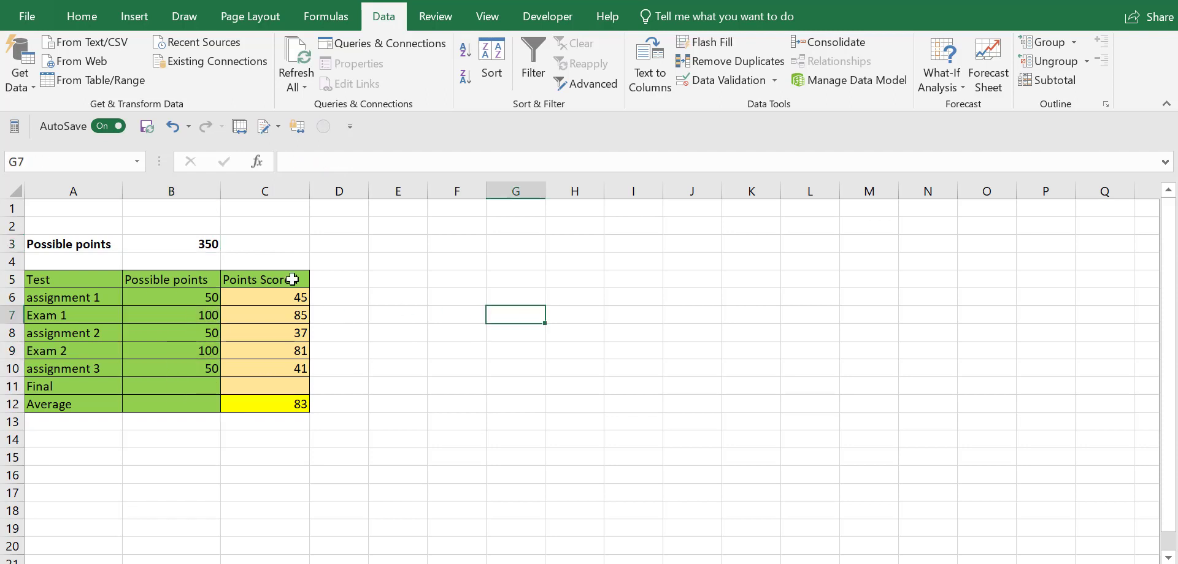
{"action": "left_click", "coordinate": [266, 410]}
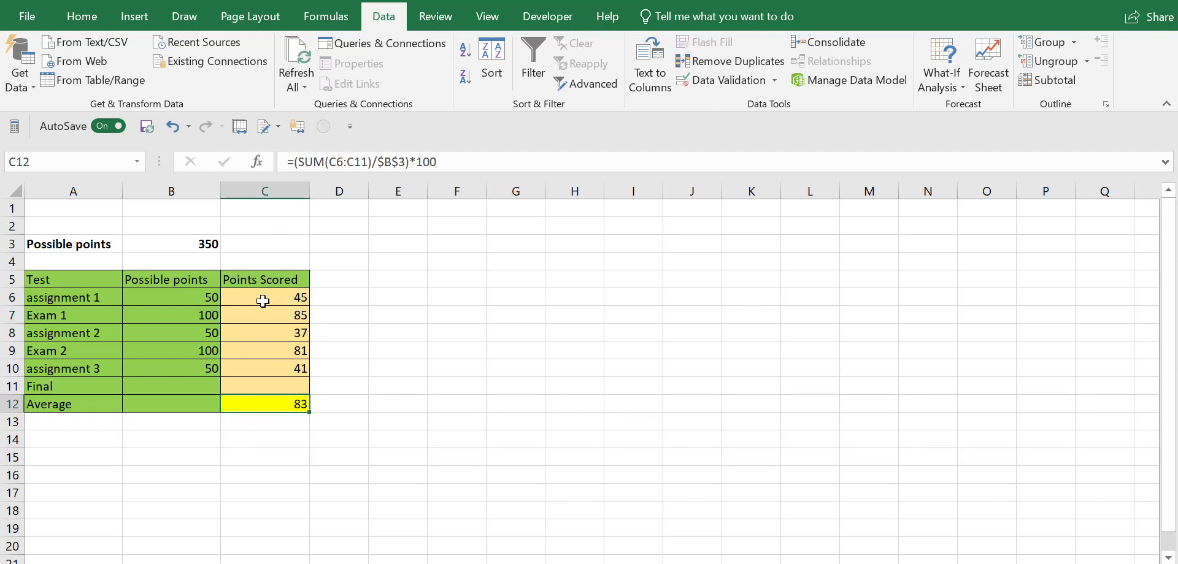
{"action": "left_click_drag", "start_coordinate": [263, 300], "coordinate": [265, 392]}
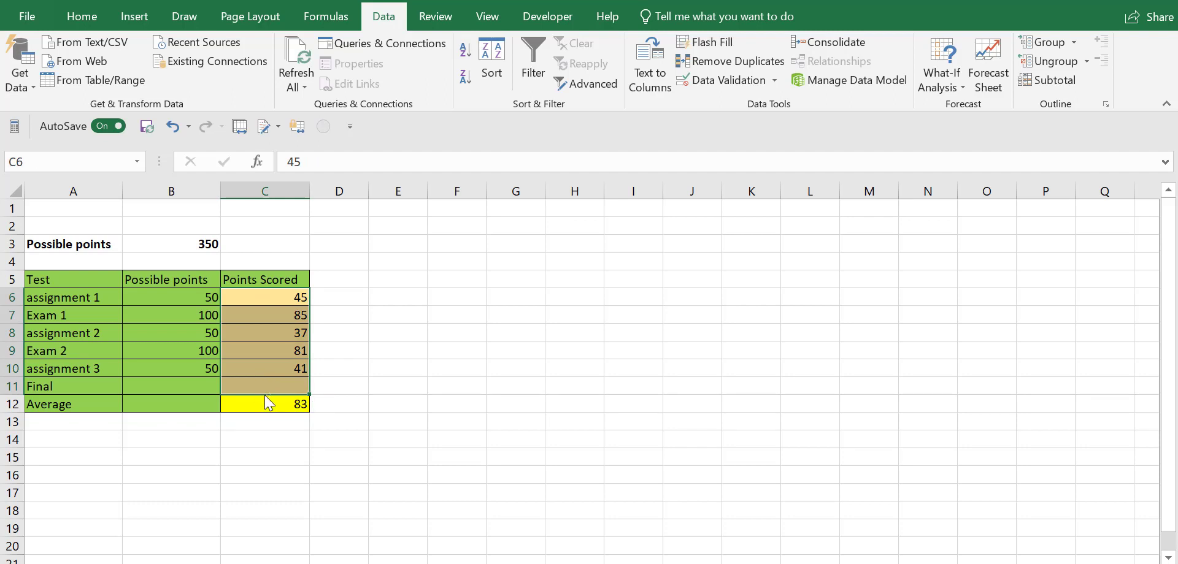
{"action": "left_click", "coordinate": [263, 403]}
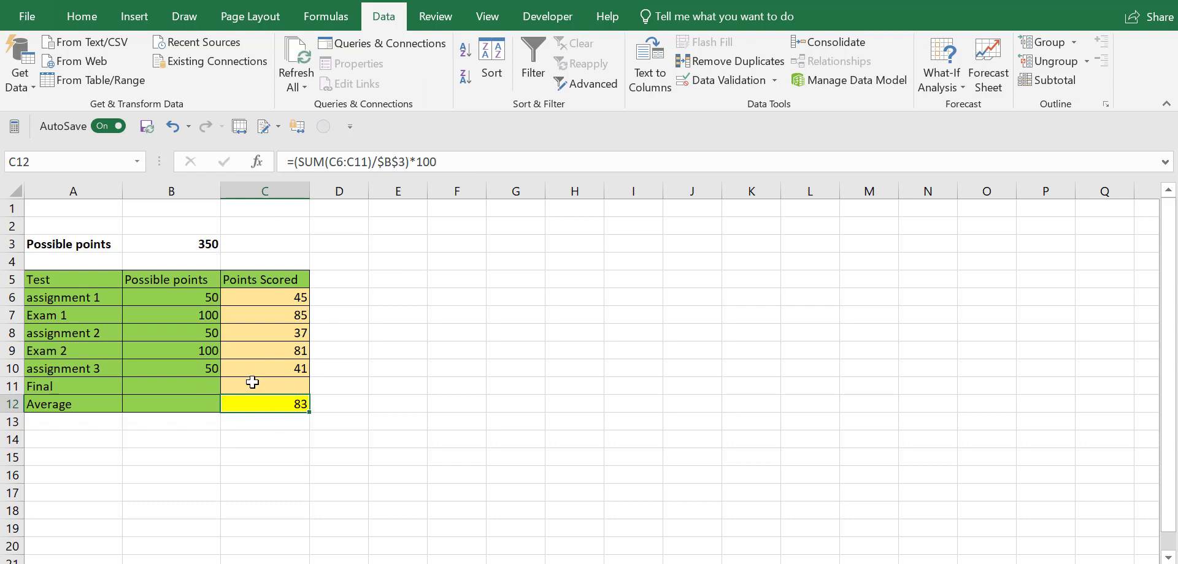
Step: Enter 100 as the possible points for the Final in B11
{"action": "left_click", "coordinate": [193, 387]}
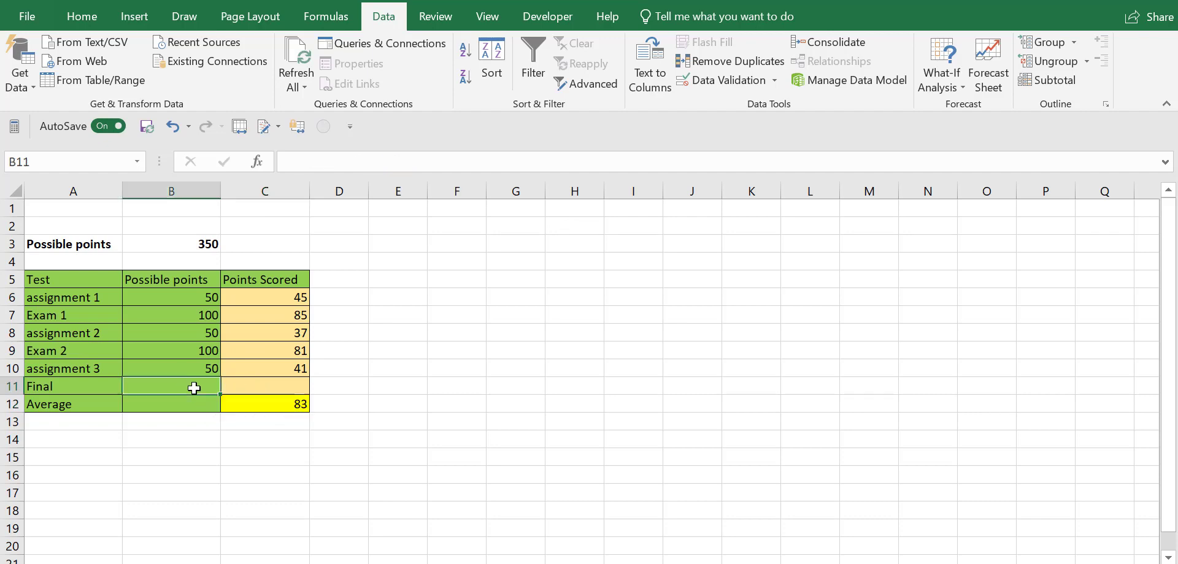
{"action": "type", "text": "100"}
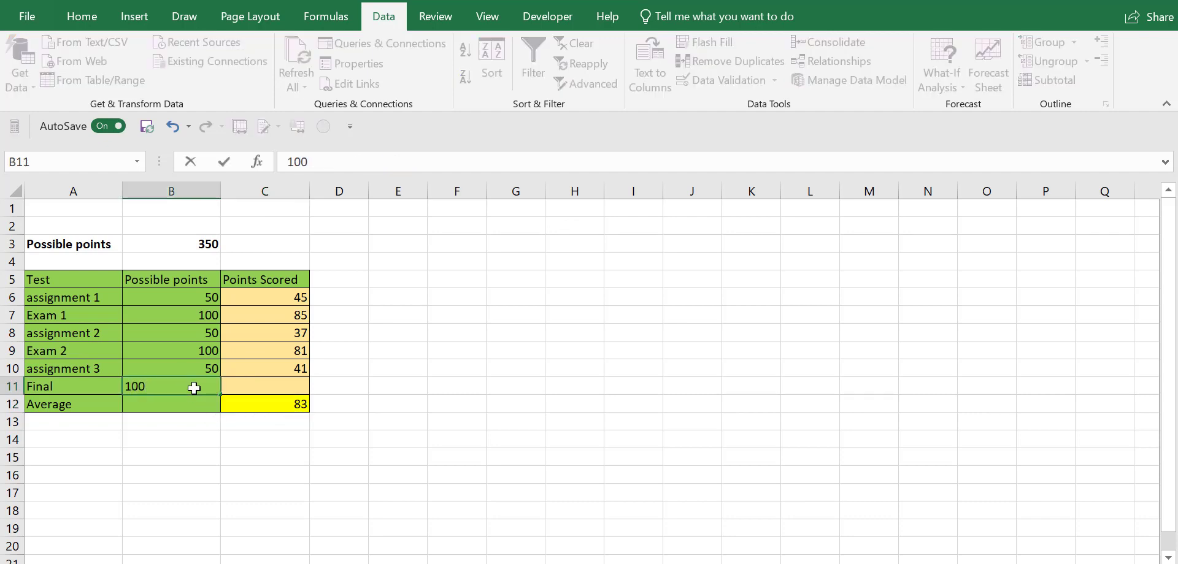
{"action": "key", "text": "Return"}
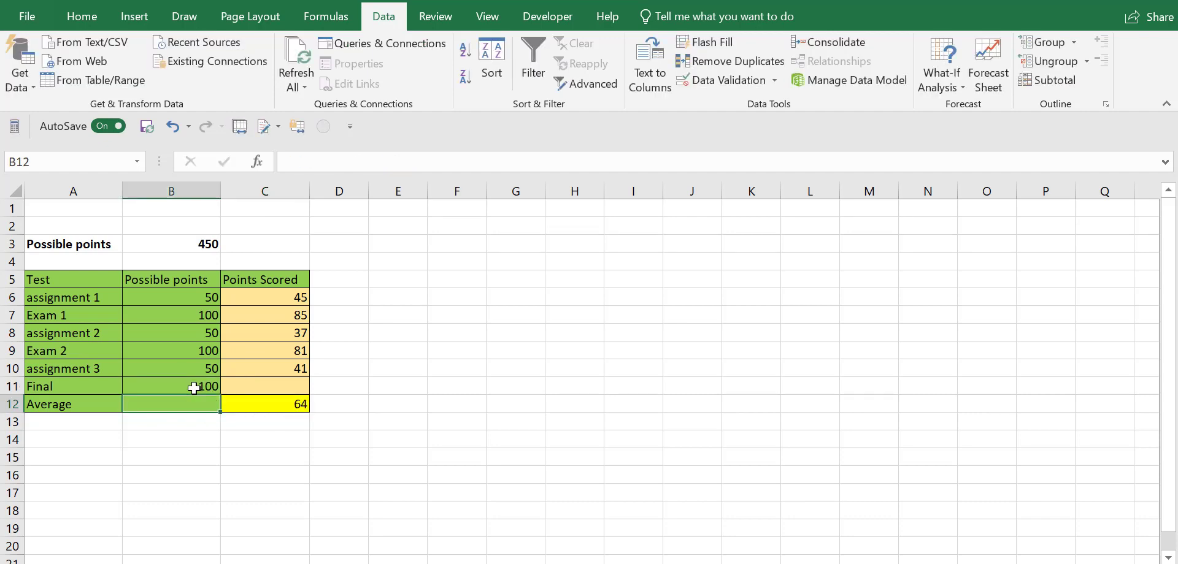
Step: Try Goal Seek on the average in C12 with a target of 90 by changing the Final score in C11, discarding the result
{"action": "left_click", "coordinate": [302, 403]}
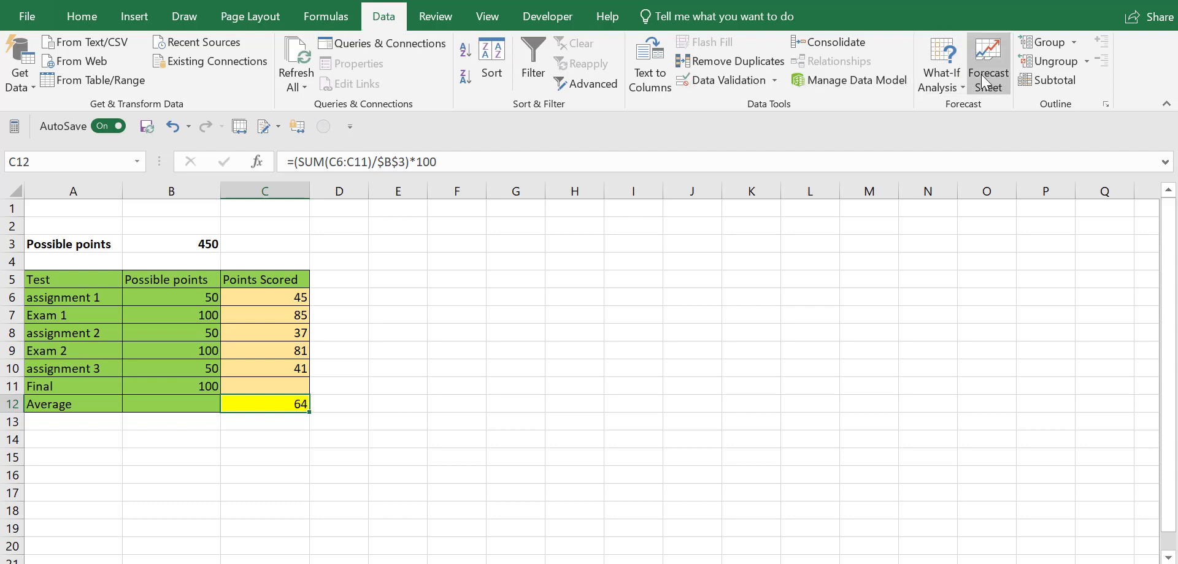
{"action": "left_click", "coordinate": [947, 79]}
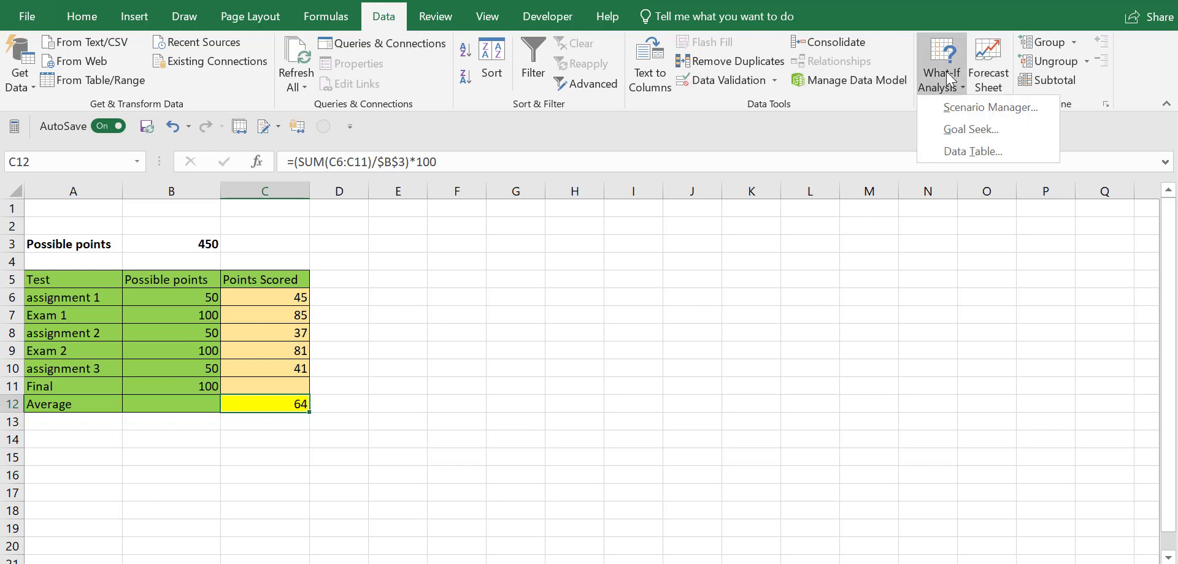
{"action": "left_click", "coordinate": [968, 130]}
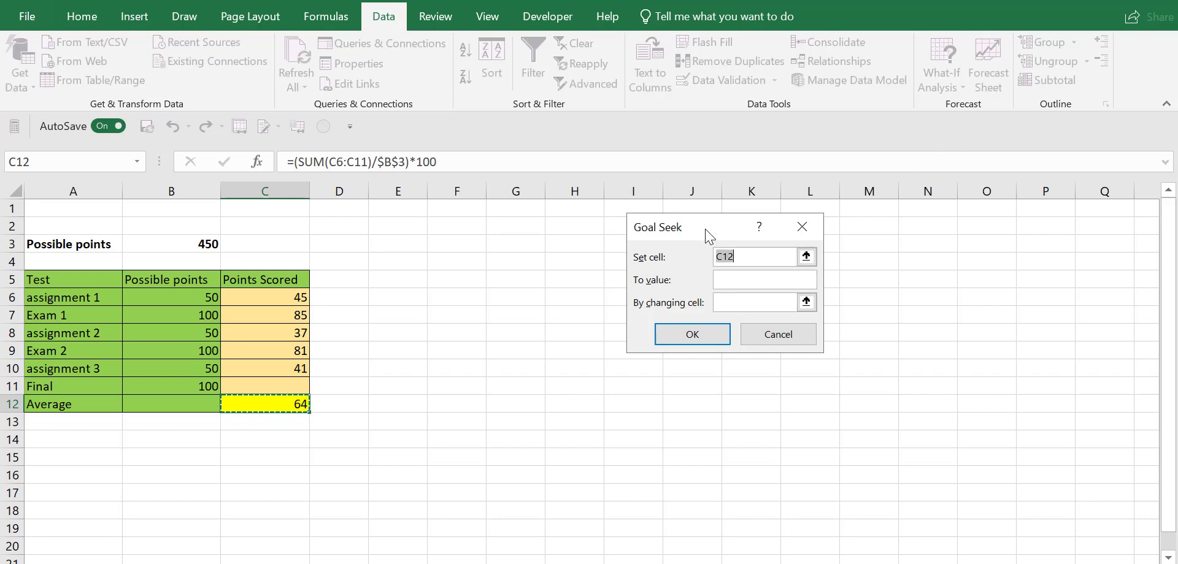
{"action": "left_click_drag", "start_coordinate": [711, 232], "coordinate": [454, 279]}
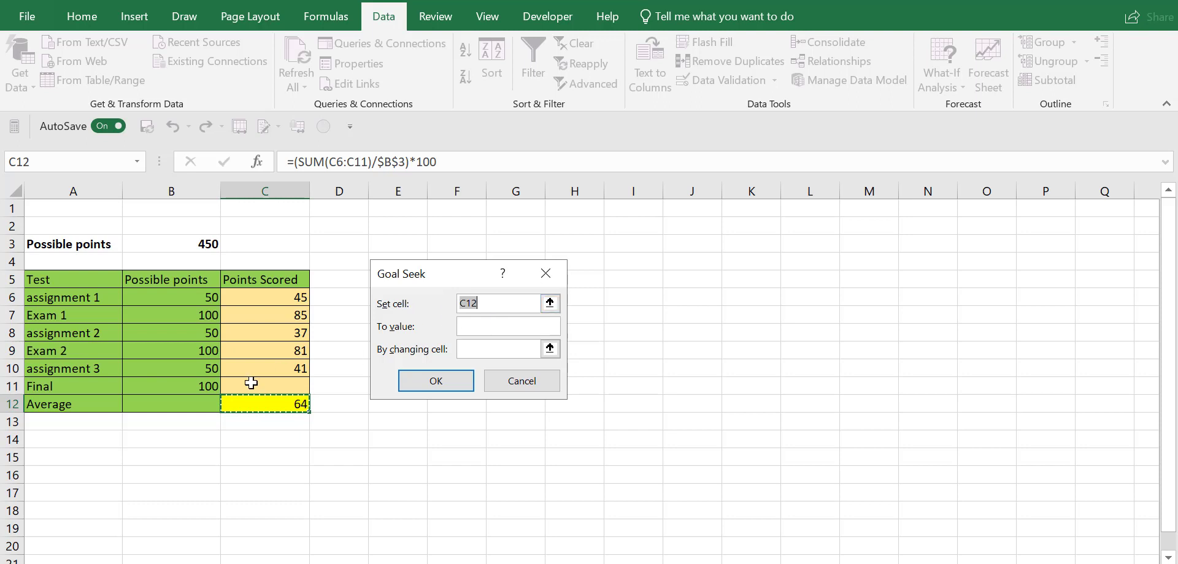
{"action": "left_click", "coordinate": [256, 405]}
{"action": "left_click", "coordinate": [482, 335]}
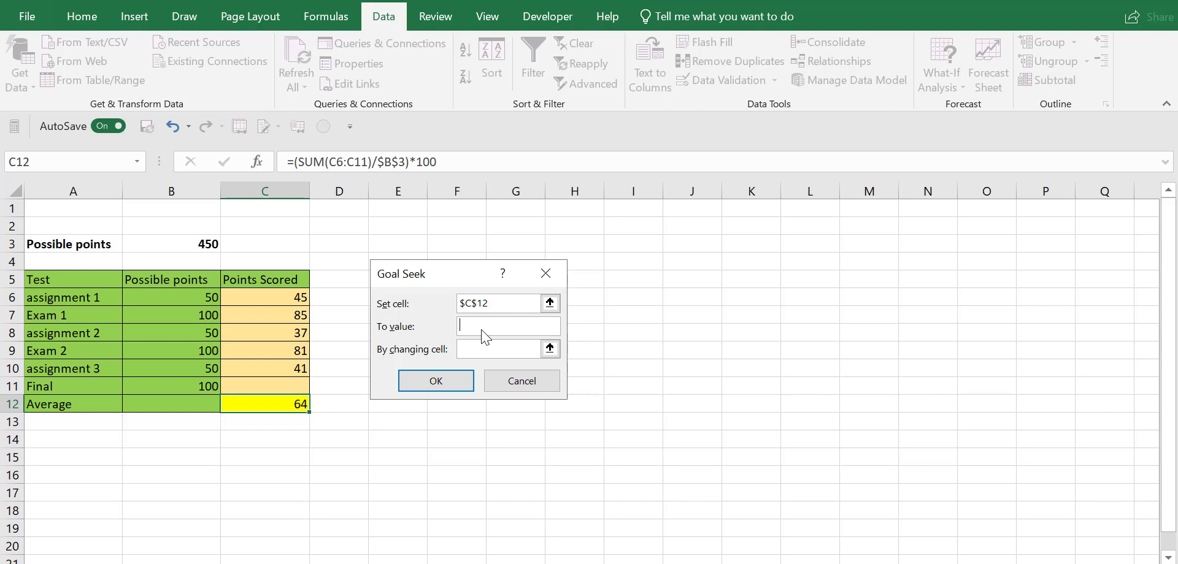
{"action": "type", "text": "90"}
{"action": "left_click", "coordinate": [473, 348]}
{"action": "left_click", "coordinate": [240, 387]}
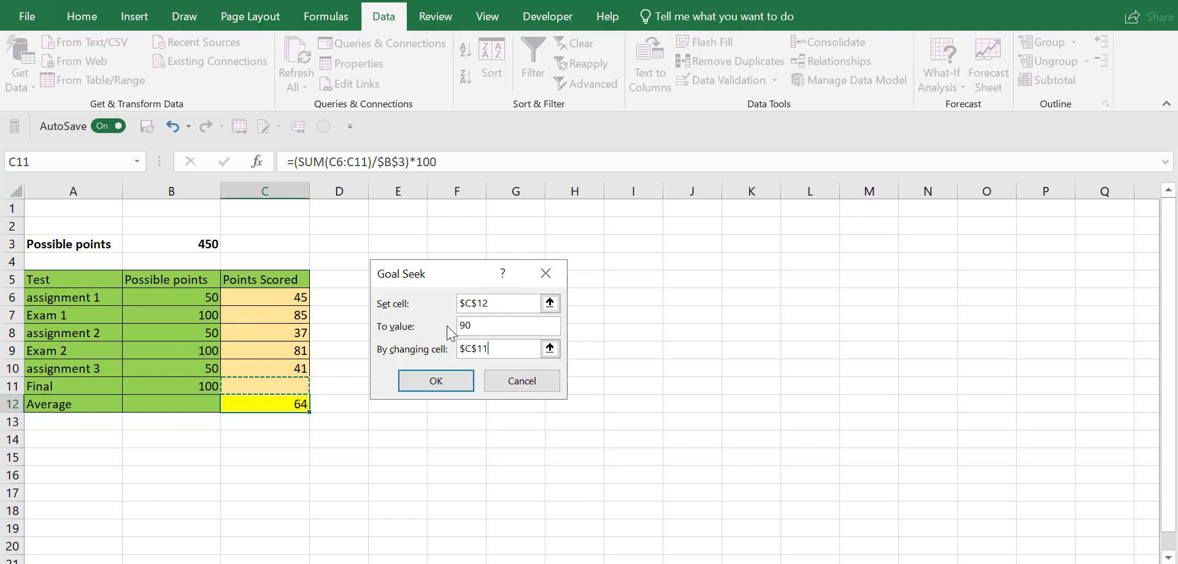
{"action": "left_click", "coordinate": [434, 389]}
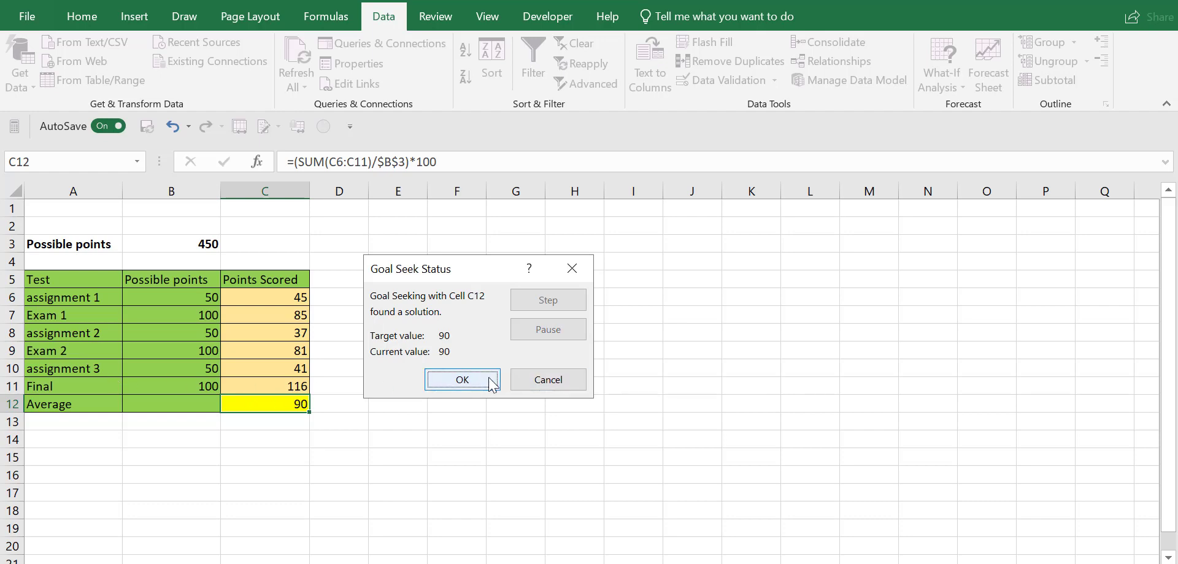
{"action": "left_click", "coordinate": [544, 380]}
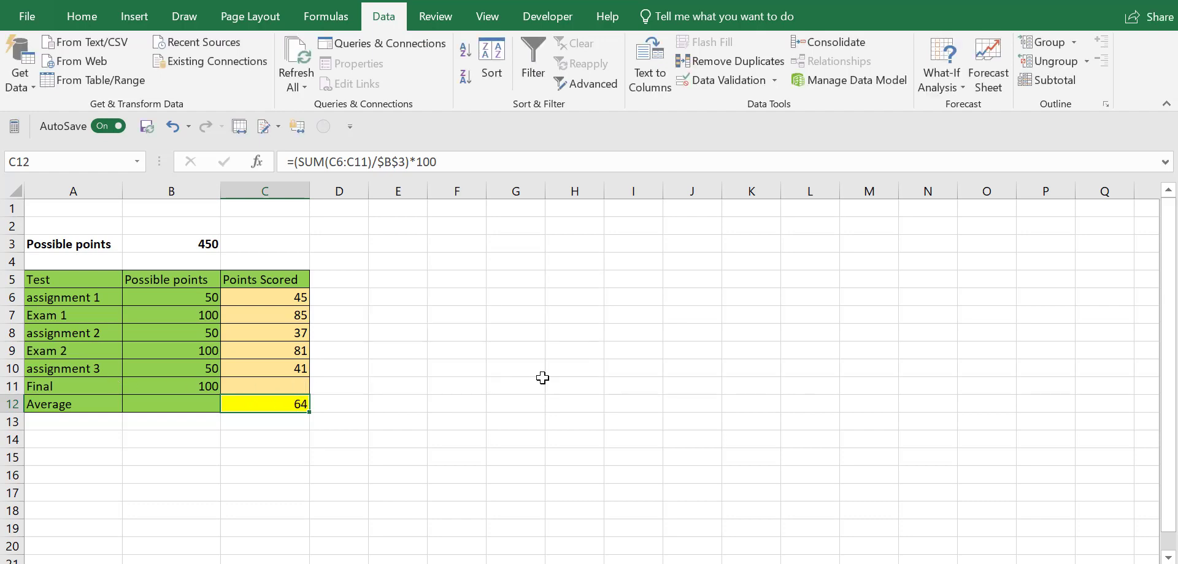
Step: Run Goal Seek to bring the average in C12 to 80 by changing the Final score in C11, and keep the result
{"action": "left_click", "coordinate": [950, 89]}
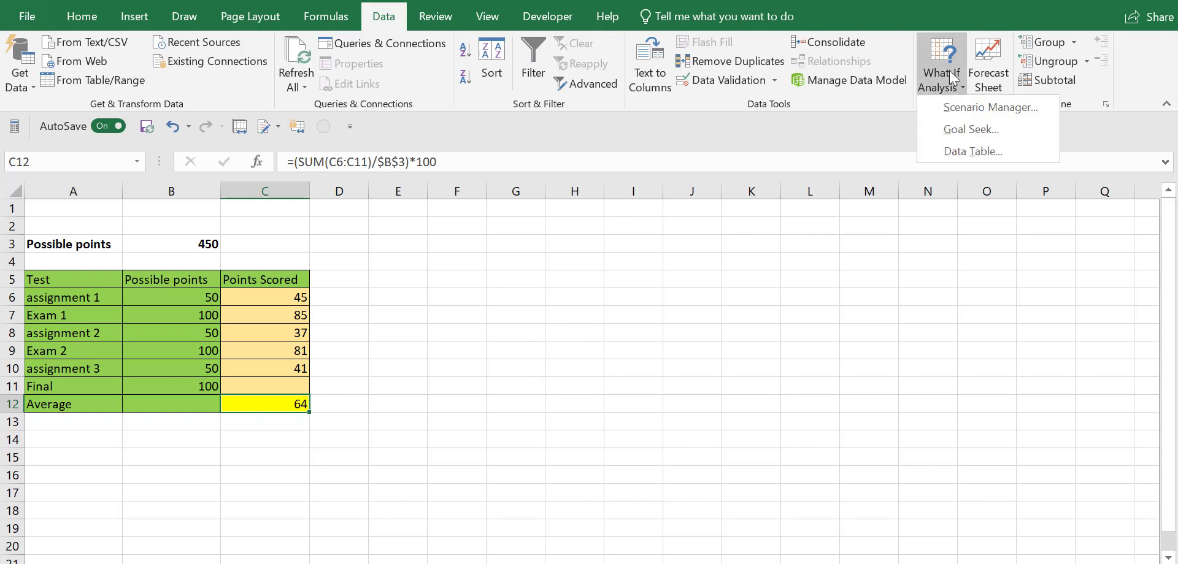
{"action": "left_click", "coordinate": [950, 128]}
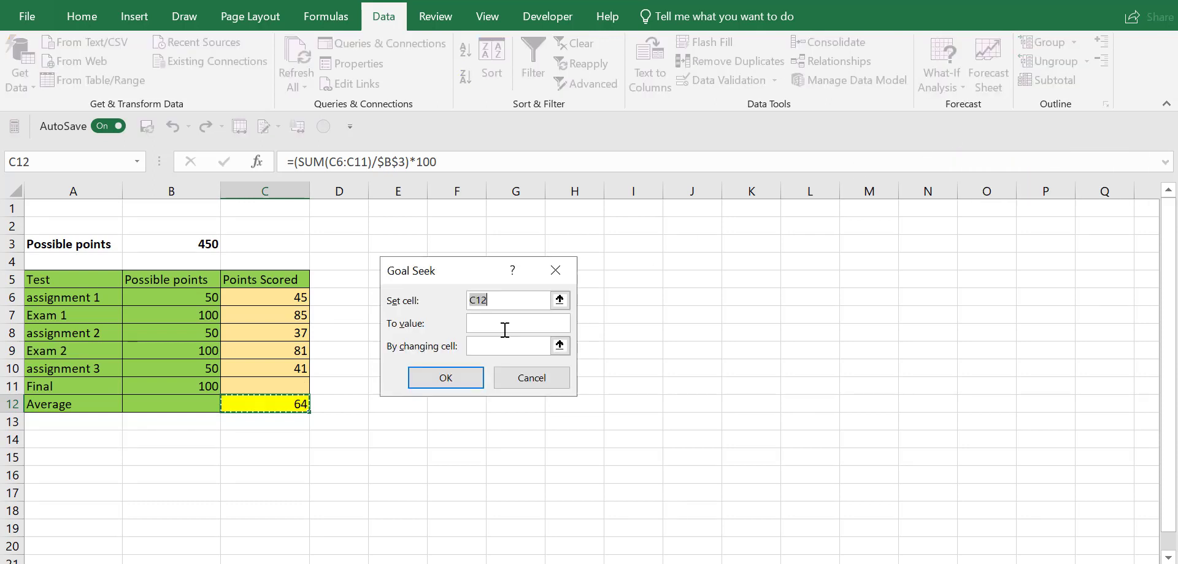
{"action": "left_click", "coordinate": [270, 404]}
{"action": "left_click", "coordinate": [515, 322]}
{"action": "type", "text": "80"}
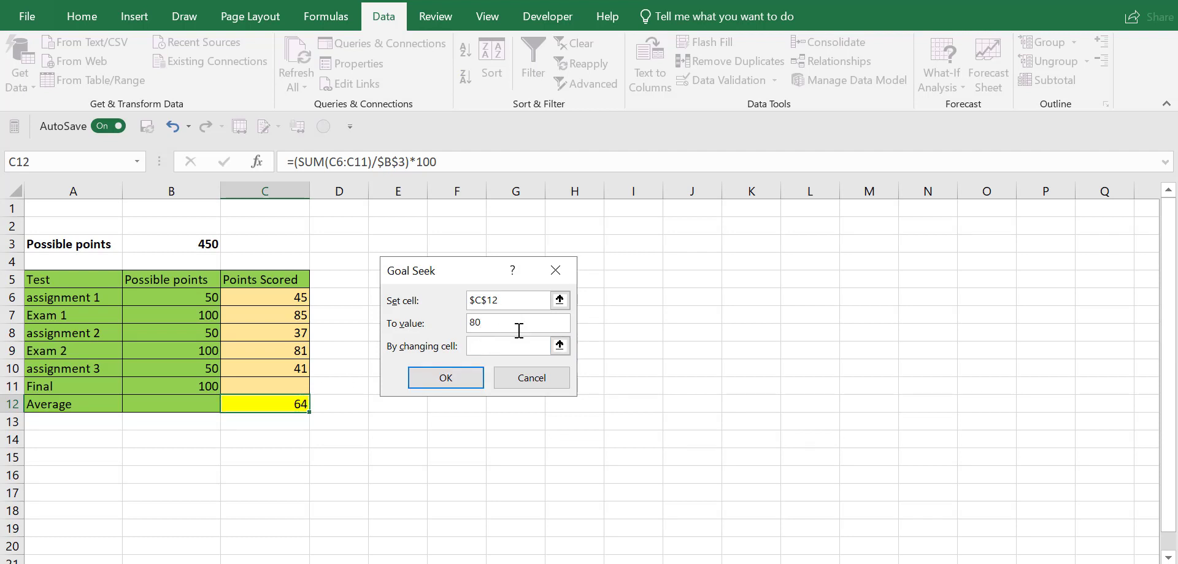
{"action": "left_click", "coordinate": [514, 346]}
{"action": "left_click", "coordinate": [287, 387]}
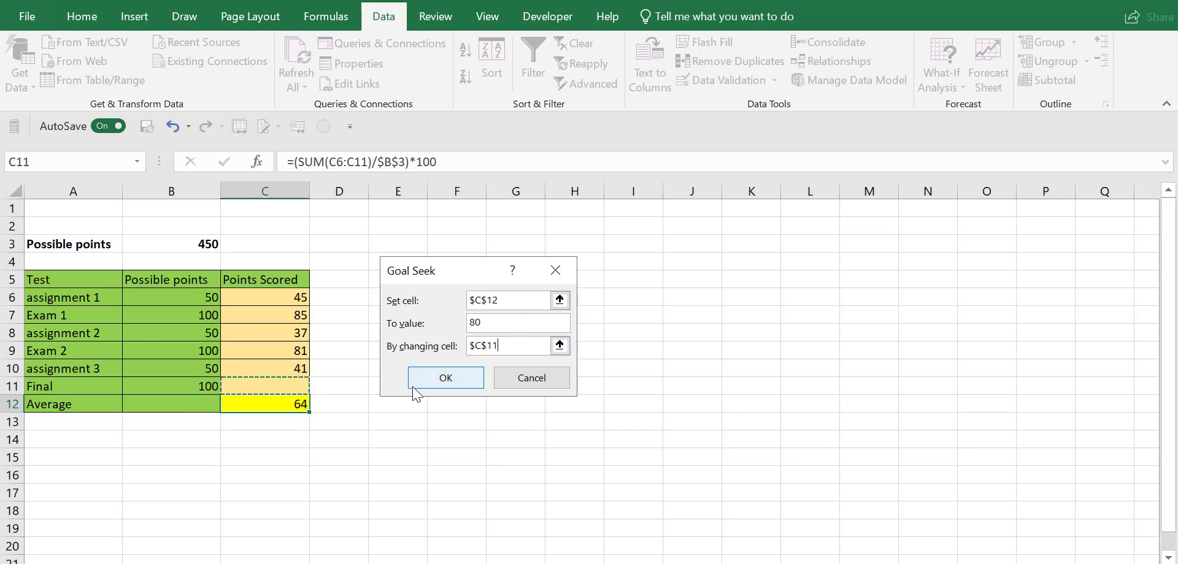
{"action": "left_click", "coordinate": [457, 377]}
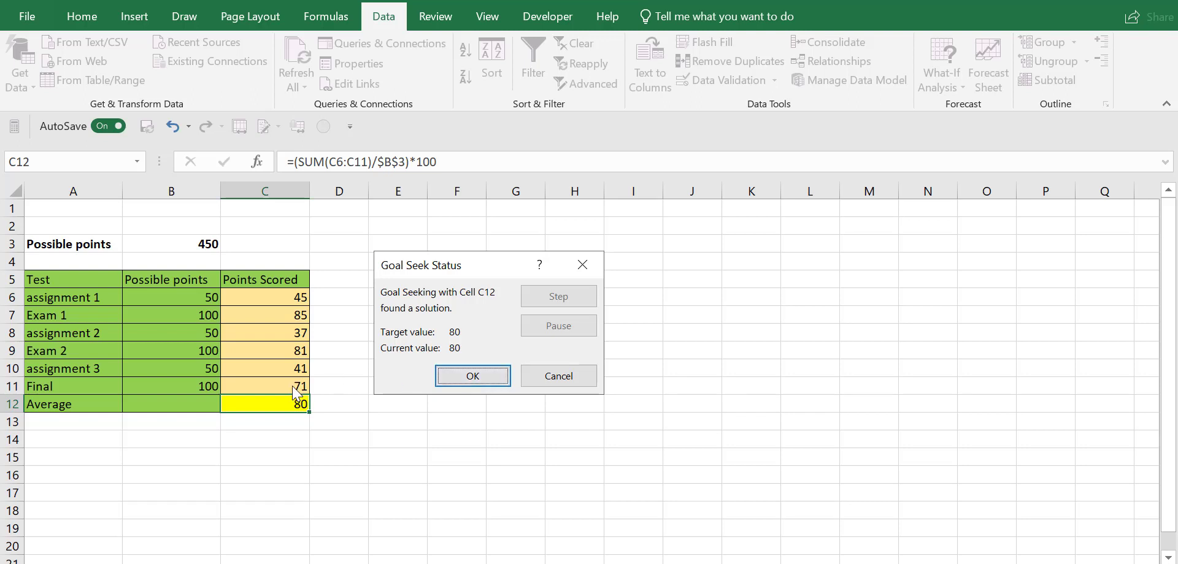
{"action": "left_click", "coordinate": [482, 376]}
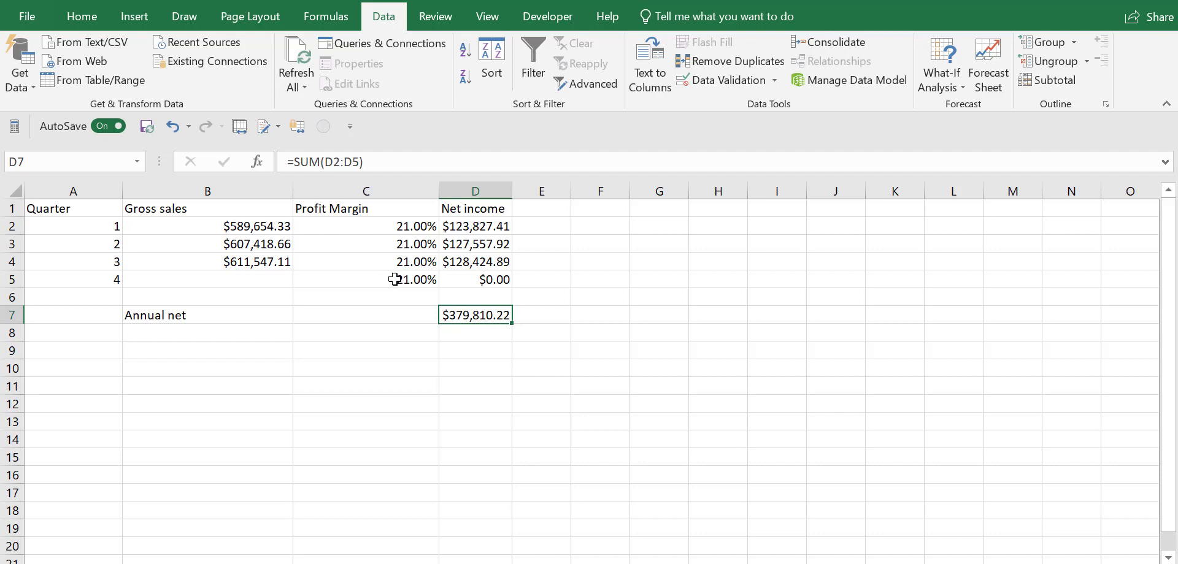
Step: Run Goal Seek to bring the annual net in D7 to 500000 by changing quarter 4 gross sales in B5, and keep the result
{"action": "left_click", "coordinate": [473, 227]}
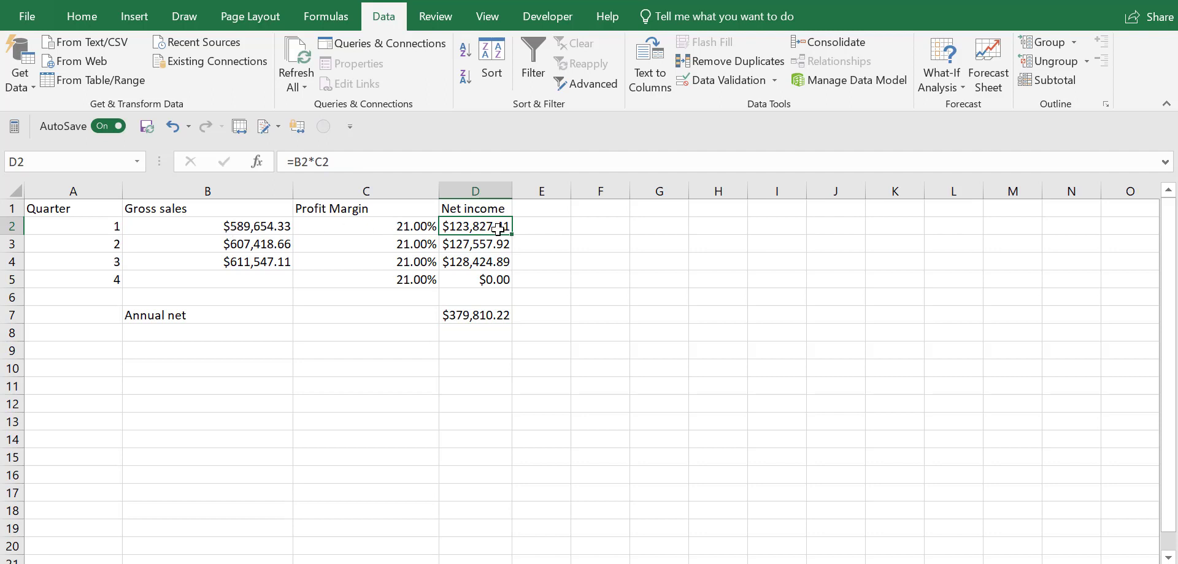
{"action": "left_click", "coordinate": [487, 317]}
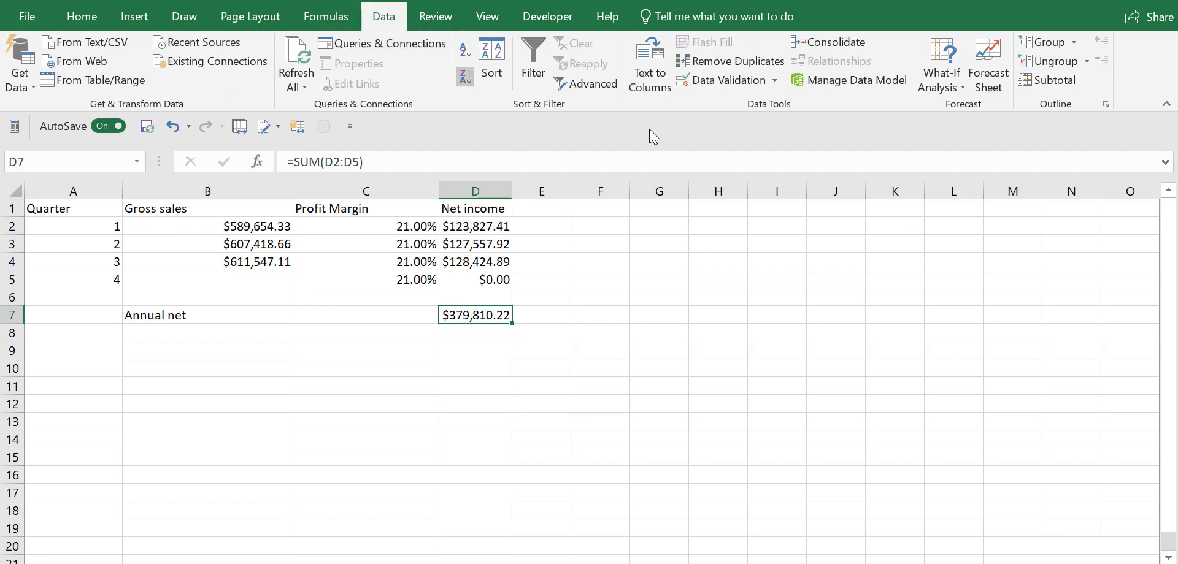
{"action": "left_click", "coordinate": [951, 70]}
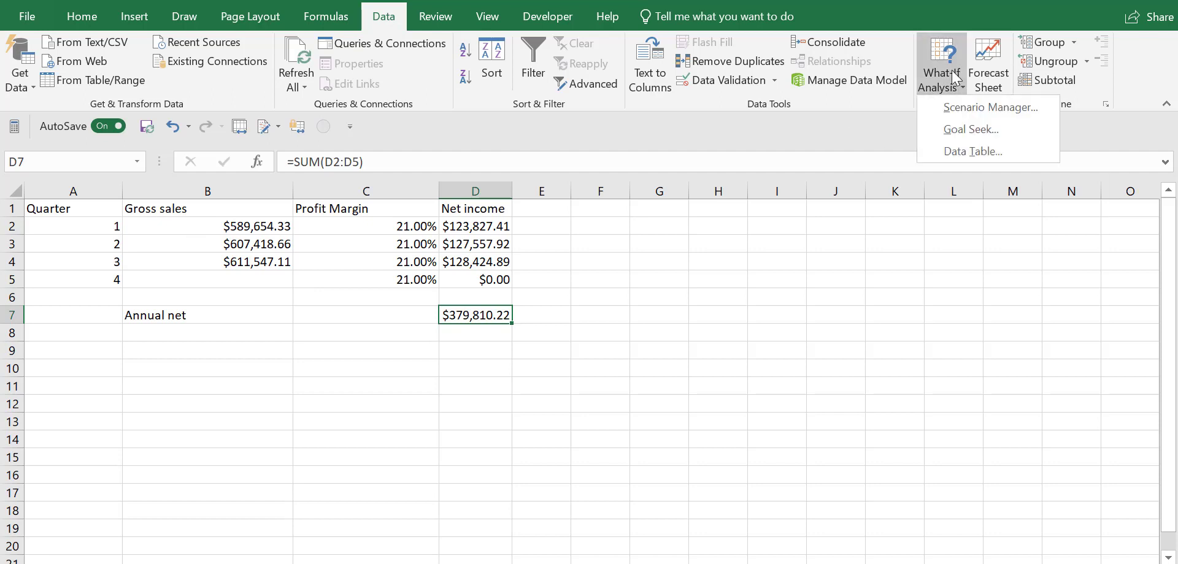
{"action": "left_click", "coordinate": [958, 124]}
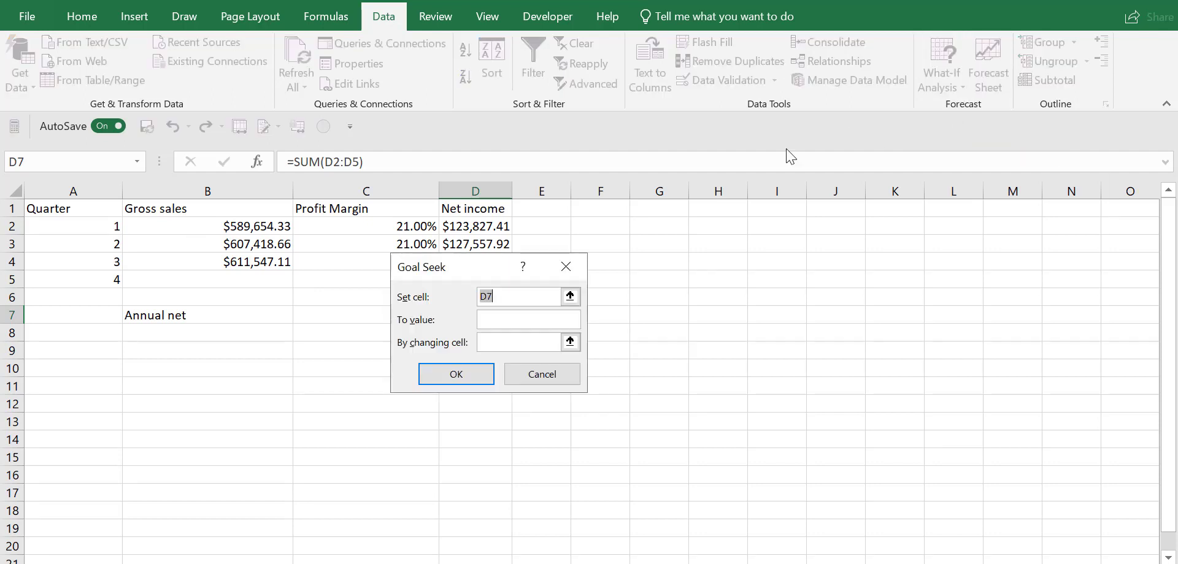
{"action": "left_click_drag", "start_coordinate": [452, 263], "coordinate": [643, 226]}
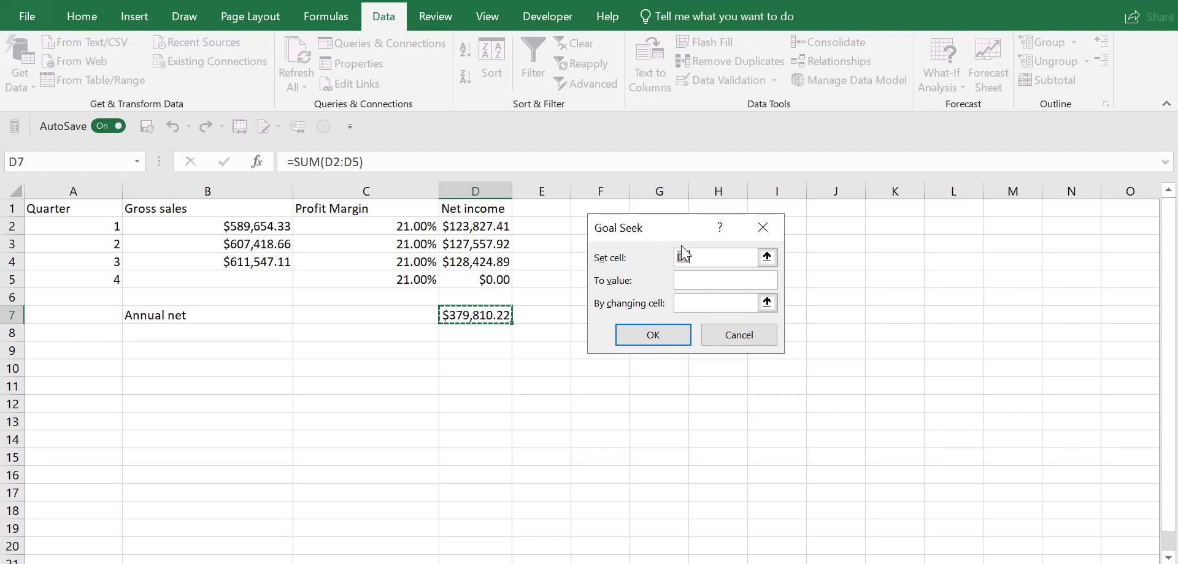
{"action": "left_click", "coordinate": [477, 317]}
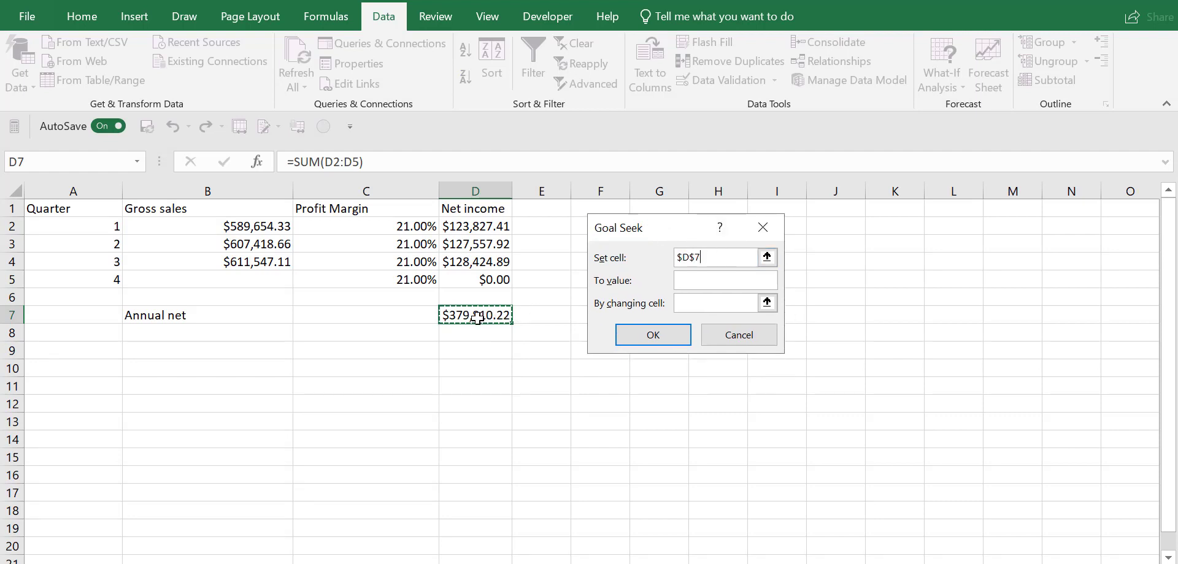
{"action": "left_click", "coordinate": [707, 282]}
{"action": "type", "text": "50"}
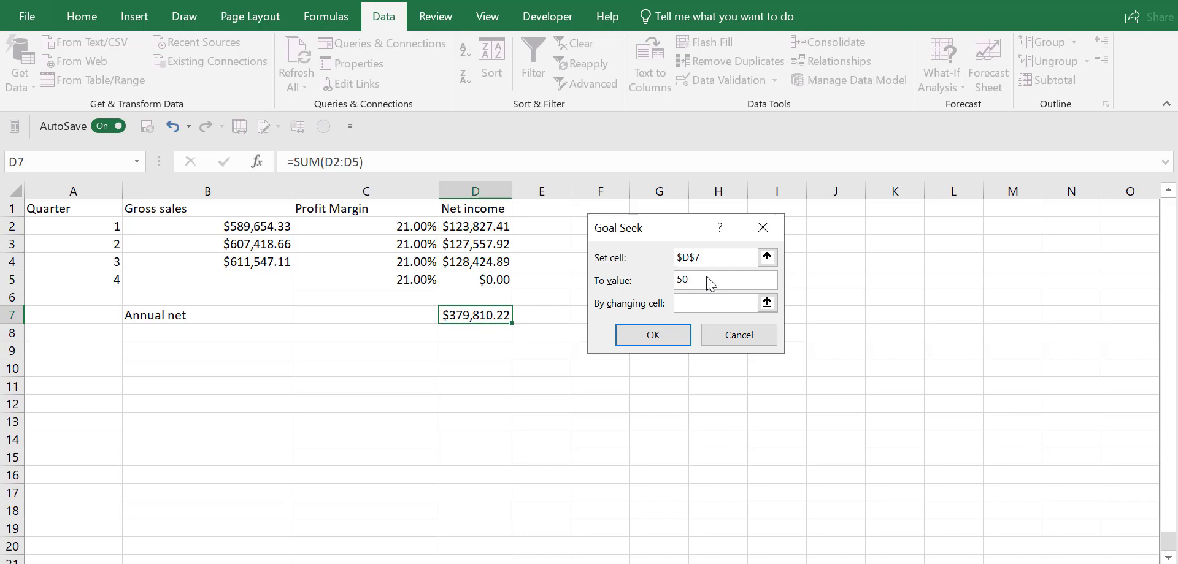
{"action": "type", "text": "0000"}
{"action": "left_click", "coordinate": [705, 306]}
{"action": "left_click", "coordinate": [235, 280]}
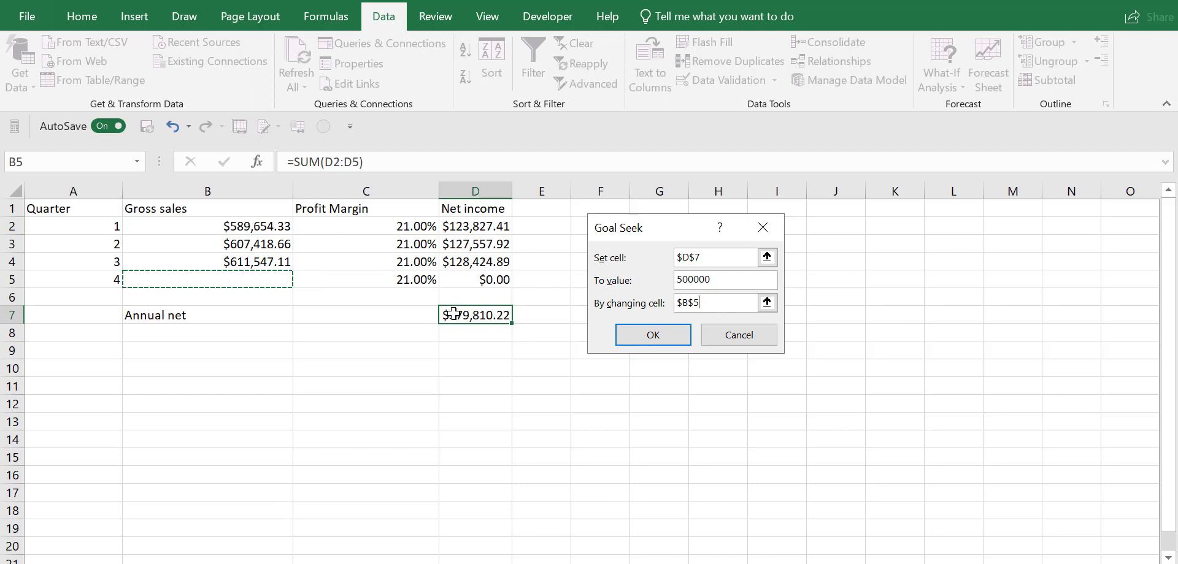
{"action": "left_click", "coordinate": [660, 336]}
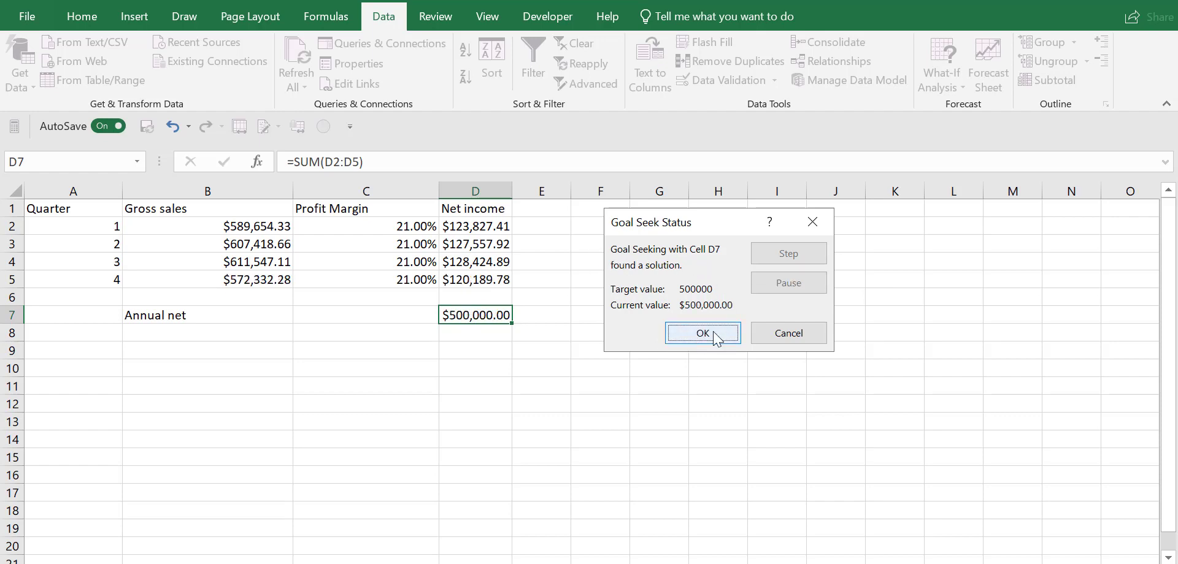
{"action": "left_click", "coordinate": [714, 338]}
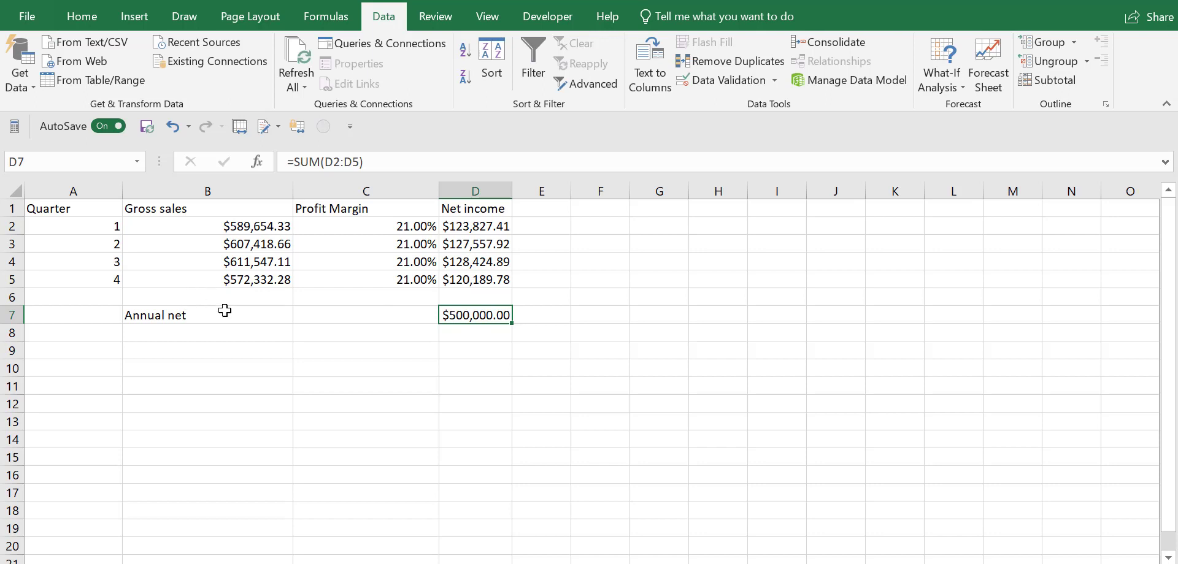